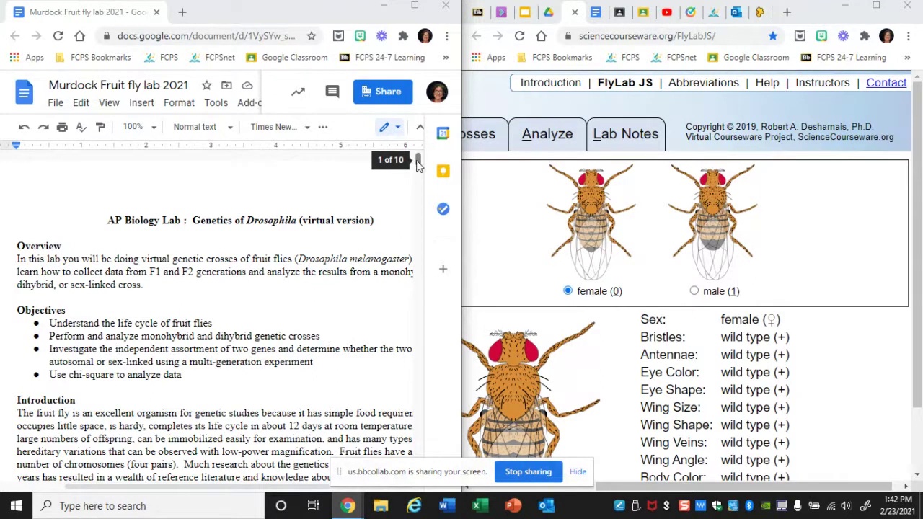
- Review the lab document from the overview through the FlyLab directions to the Cross 1 data tables
drag(417, 164, 418, 184)
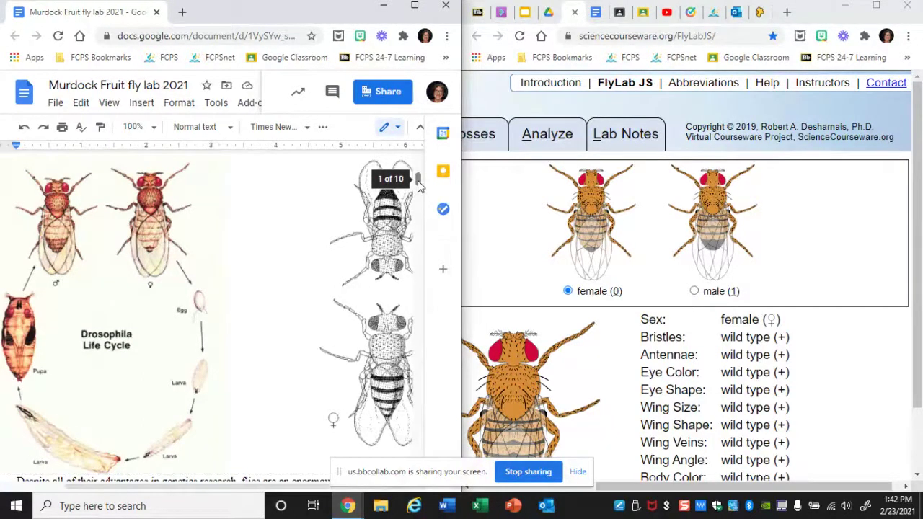
drag(417, 180, 420, 202)
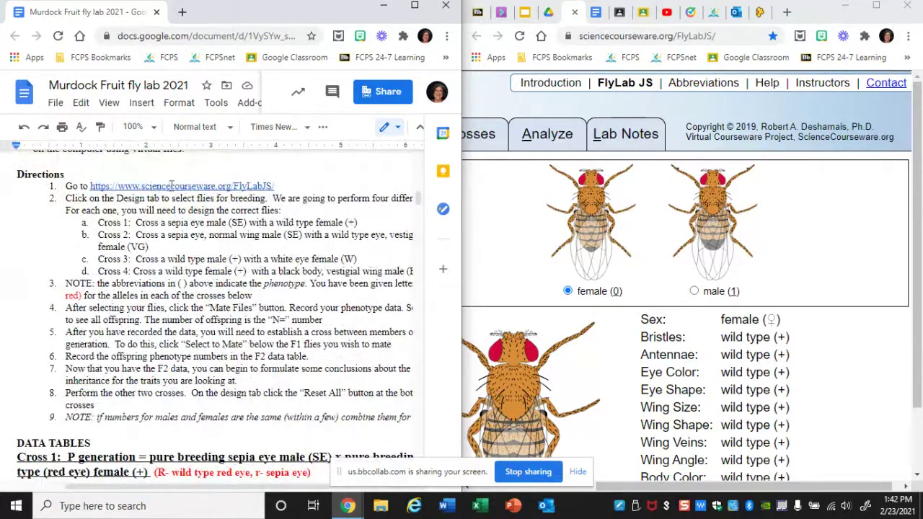
click(179, 187)
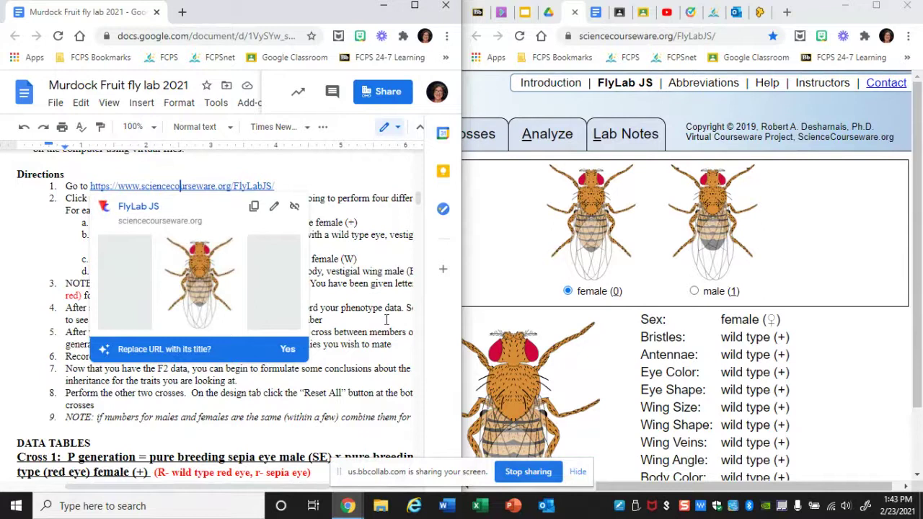
click(351, 368)
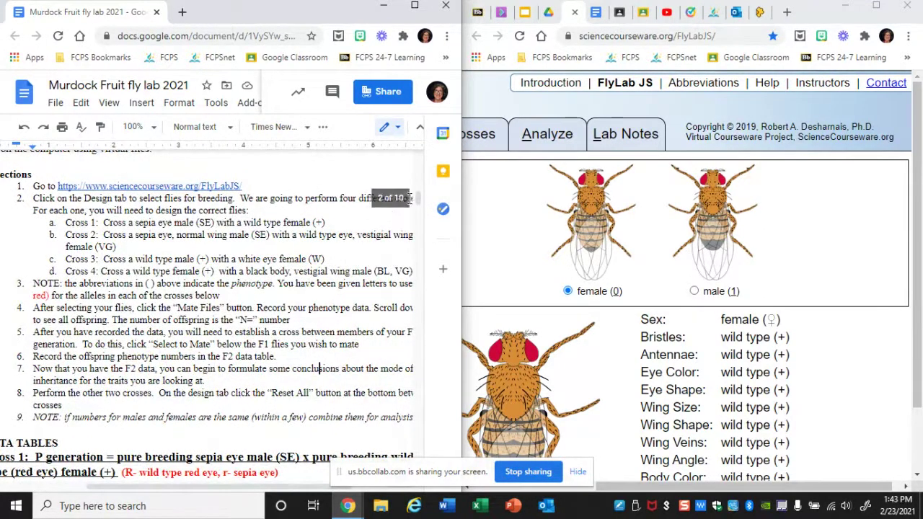
drag(418, 200, 418, 212)
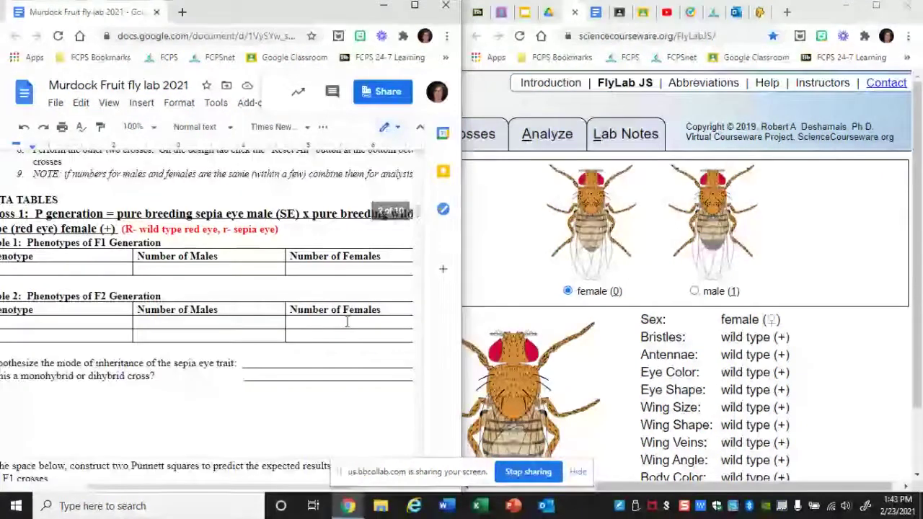
drag(241, 486, 224, 488)
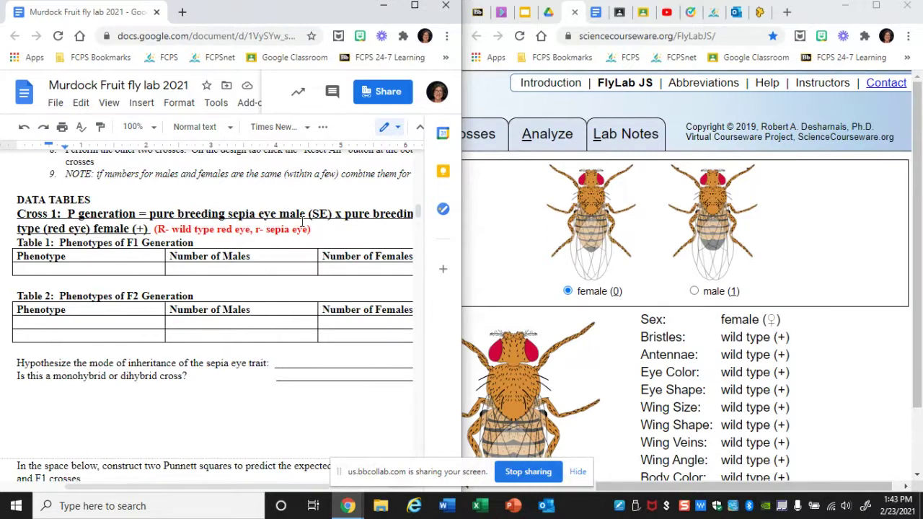
mouse_move(189, 491)
mouse_down()
mouse_move(207, 492)
mouse_move(198, 491)
mouse_up()
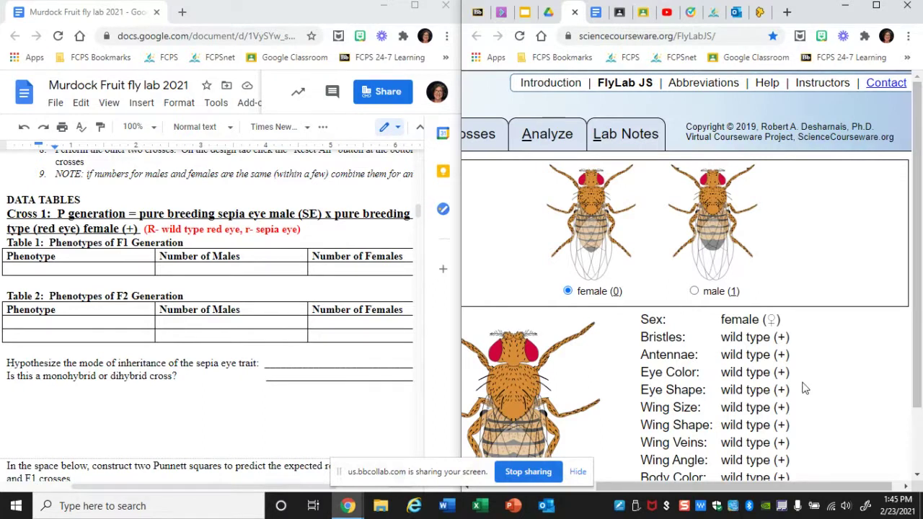
- Design a wild type female fly in FlyLab JS and select it for mating
drag(802, 485, 675, 491)
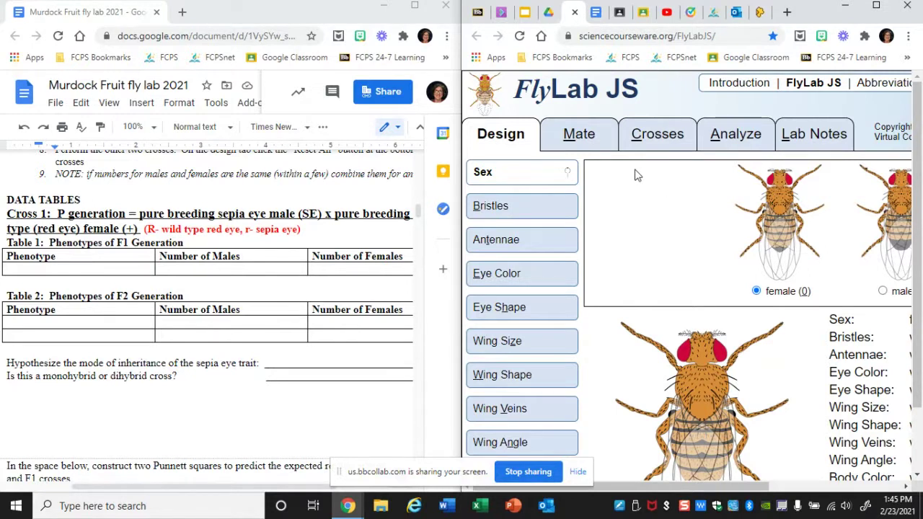
click(579, 137)
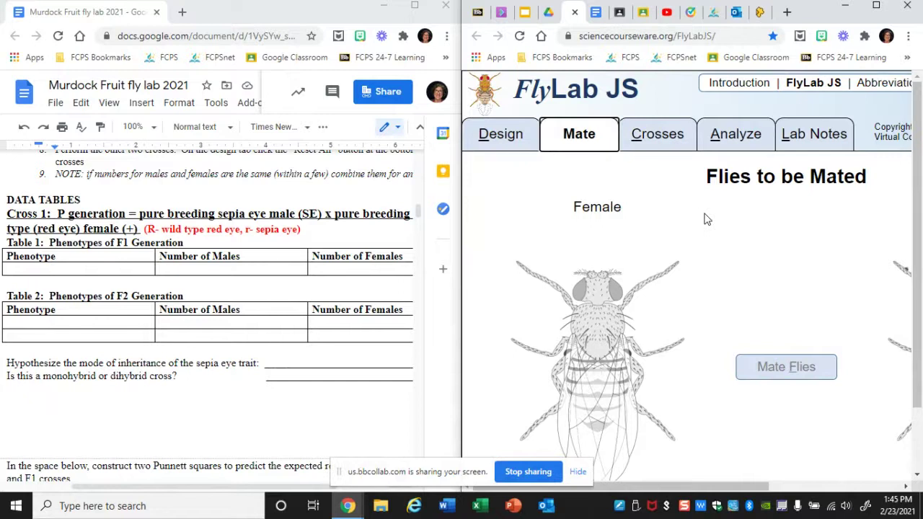
drag(659, 487, 733, 477)
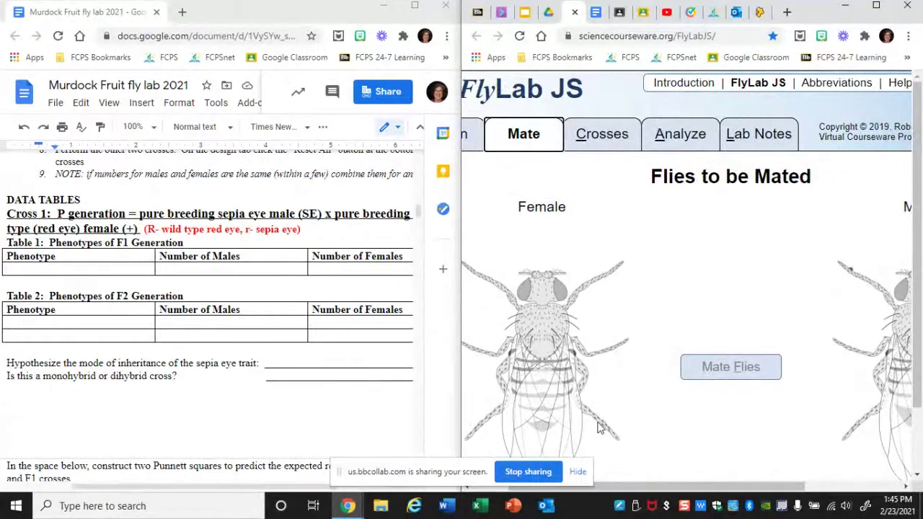
scroll(921, 265, down, 1)
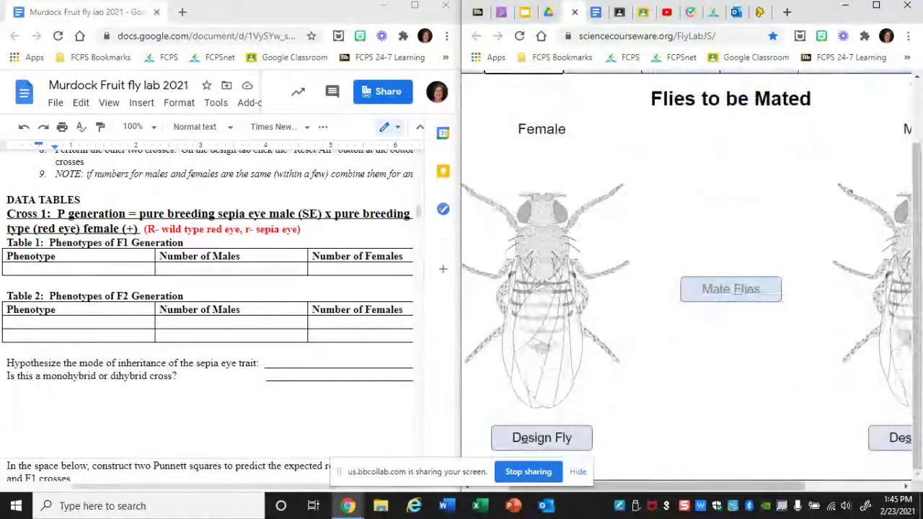
click(541, 438)
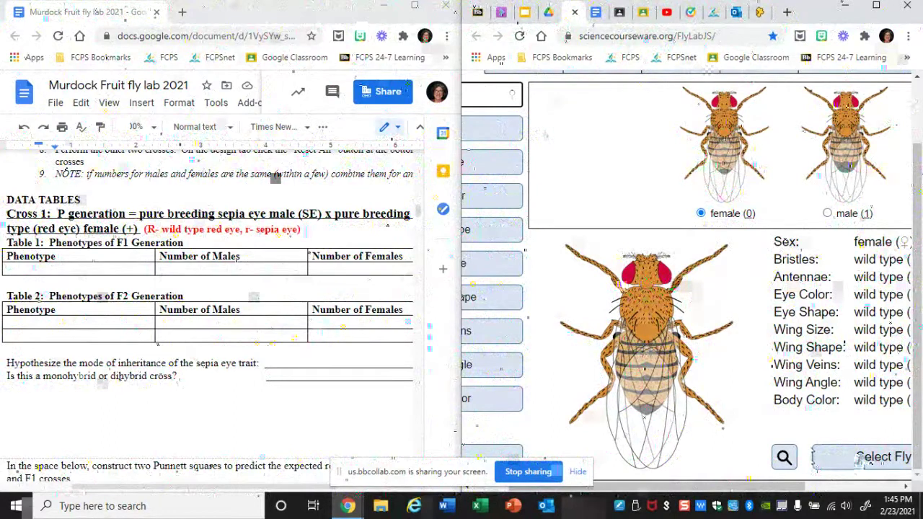
click(859, 457)
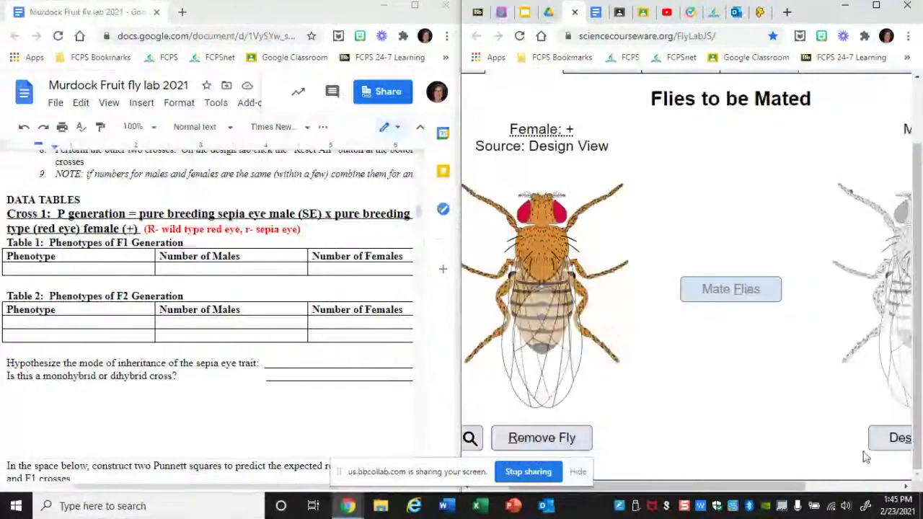
- Design a male fly with sepia eye color and select it for mating
drag(789, 488, 883, 488)
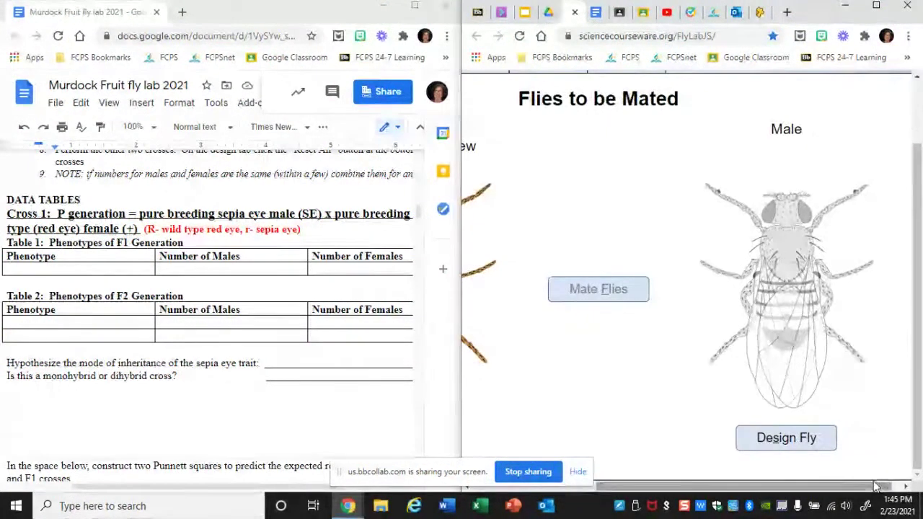
click(802, 439)
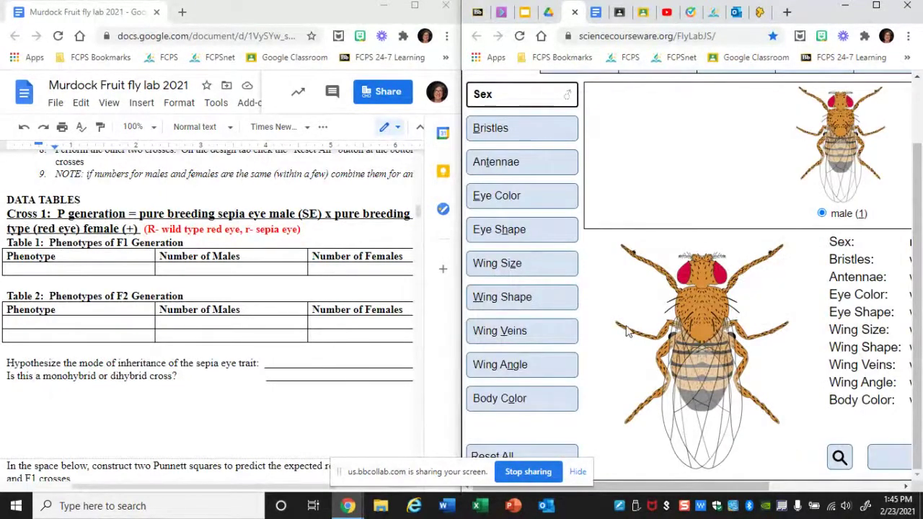
click(511, 196)
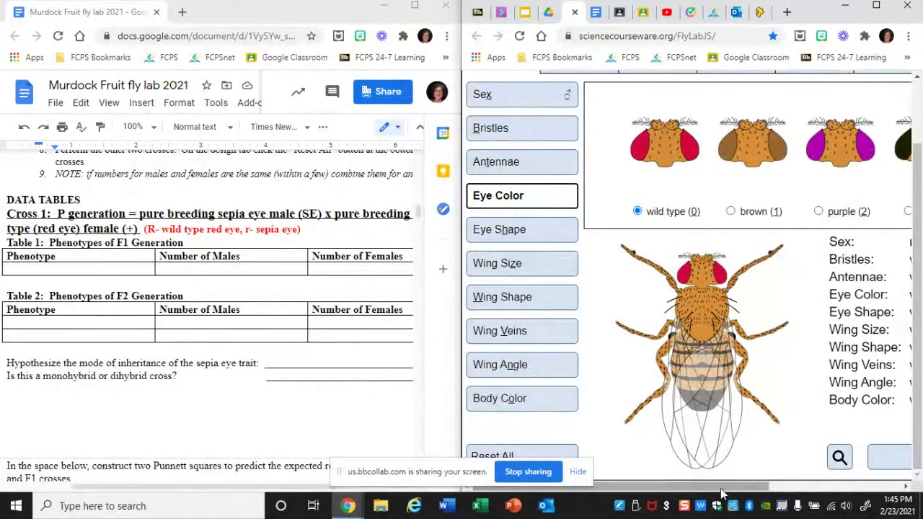
drag(727, 488, 857, 487)
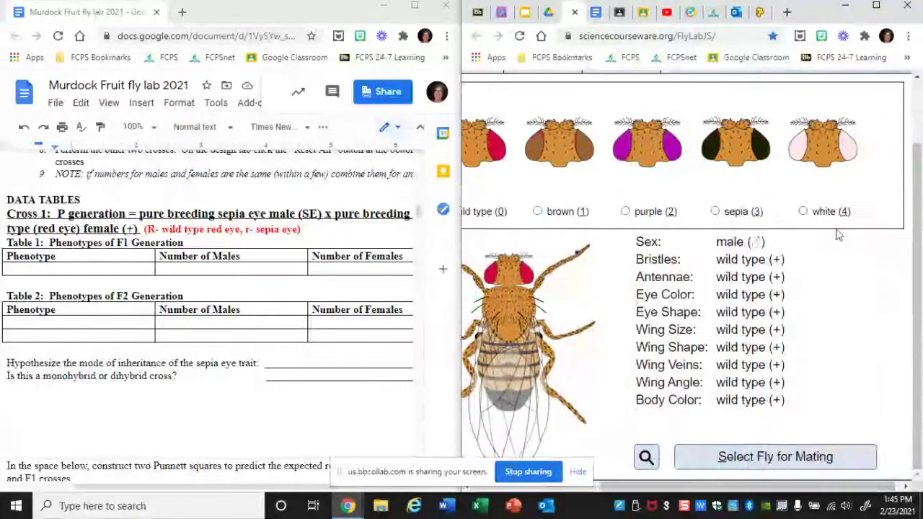
click(715, 212)
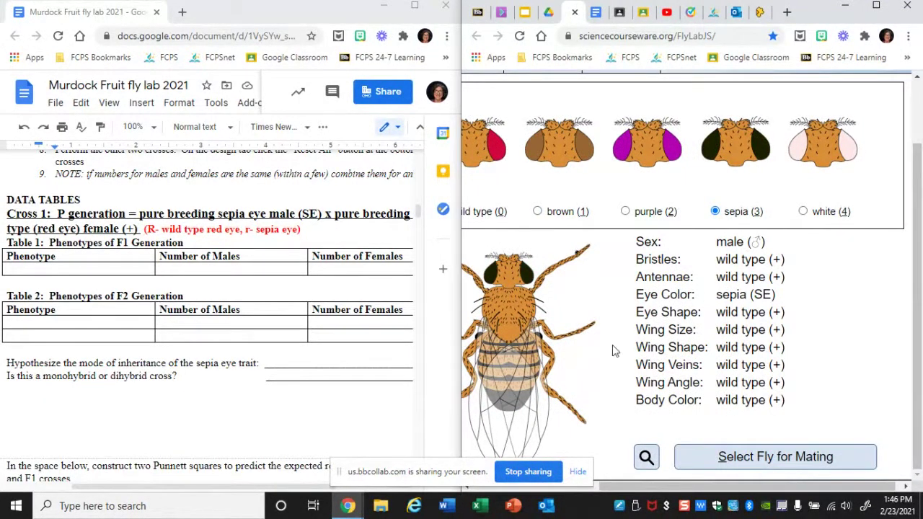
click(784, 458)
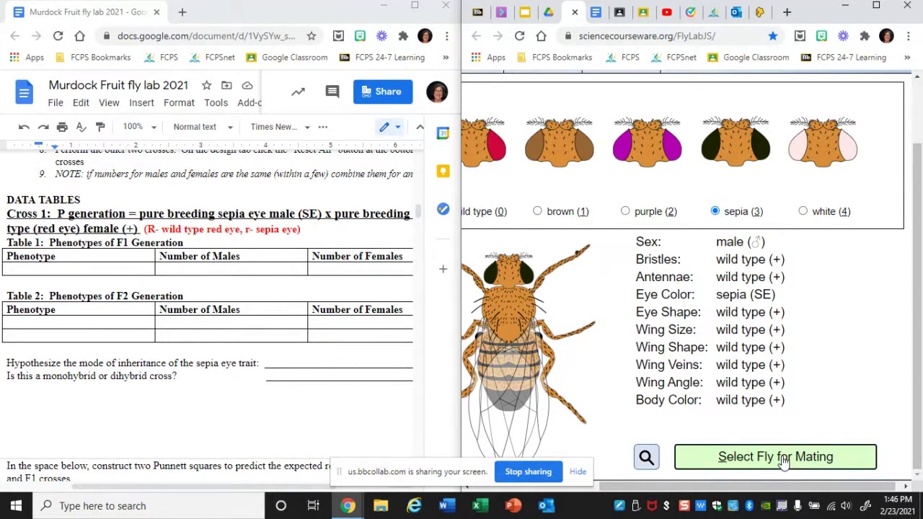
- Mate the wild type female with the sepia-eyed male and examine the F1 offspring
drag(666, 487, 730, 478)
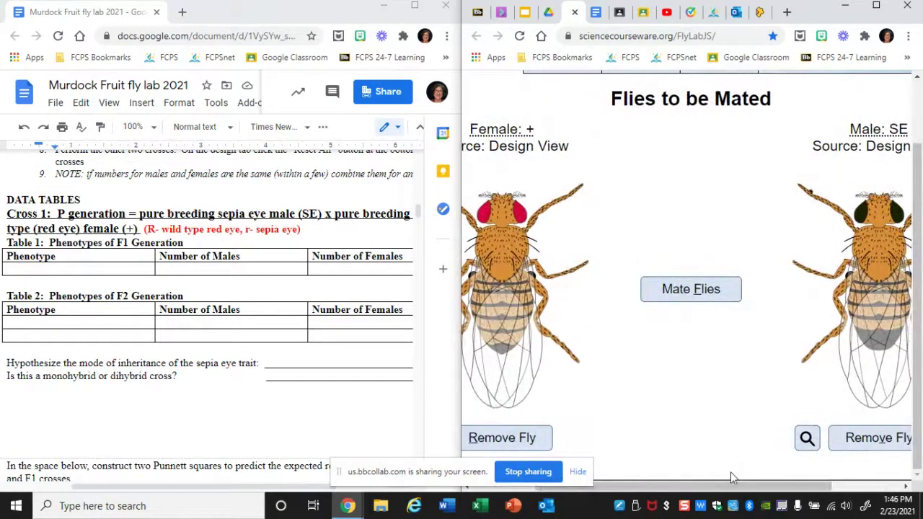
click(688, 291)
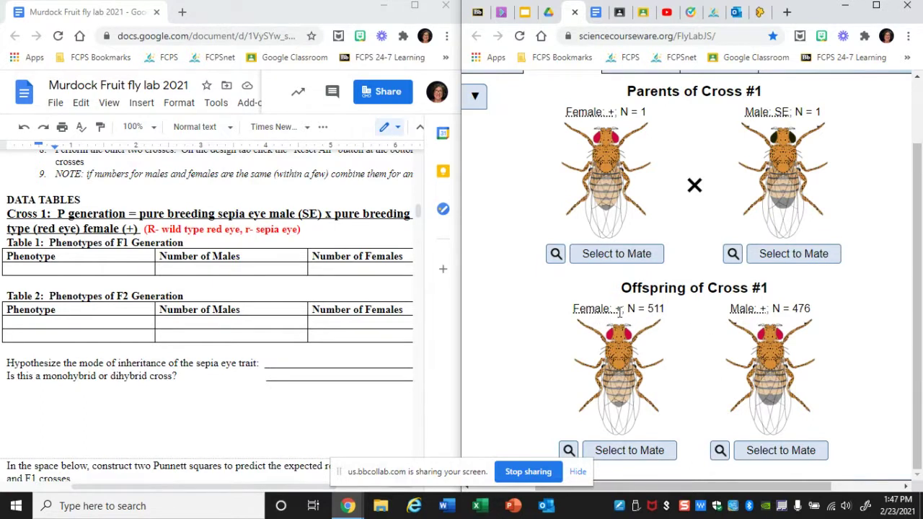
mouse_move(618, 311)
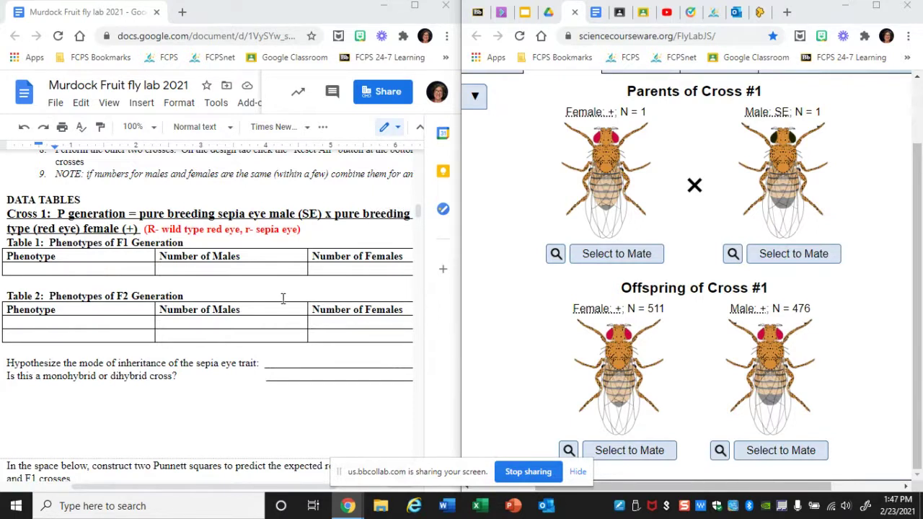
- Fill in the F1 row of Table 1 with phenotype "red eyes", 476 males and 511 females
click(105, 274)
click(104, 271)
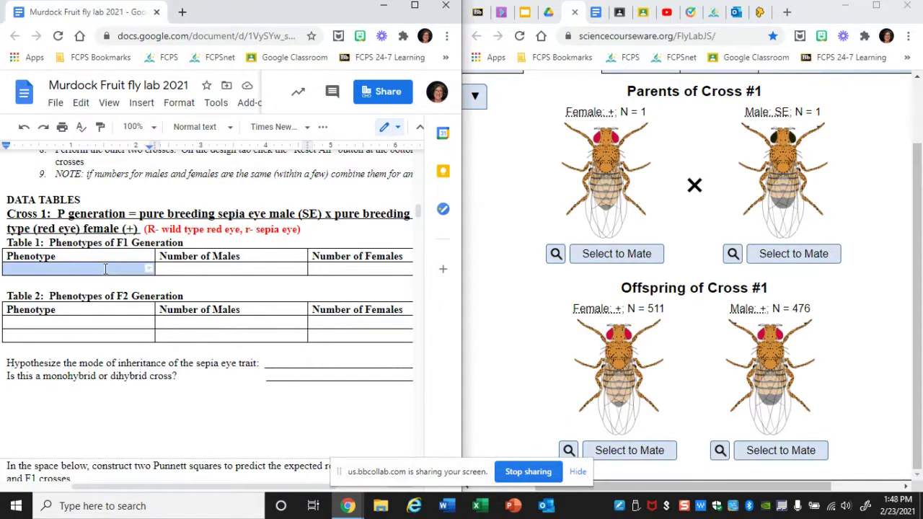
text(re)
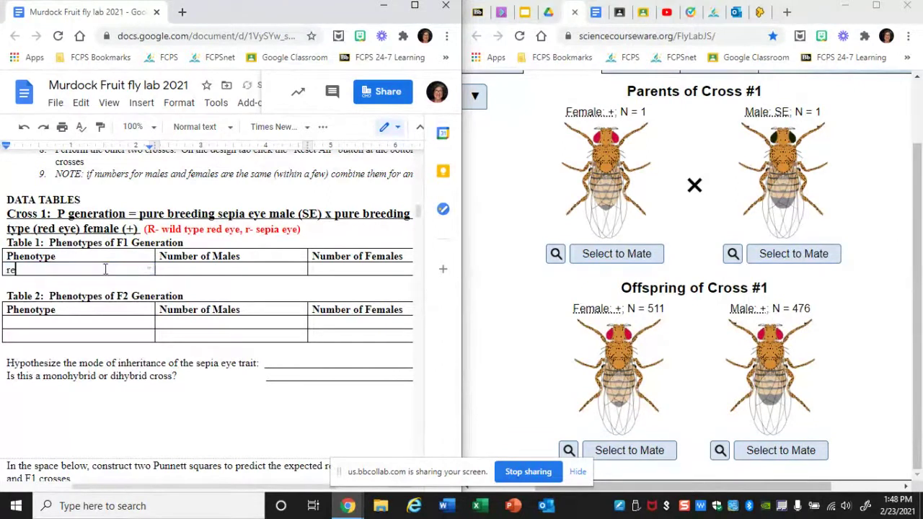
text(d eyes)
click(224, 267)
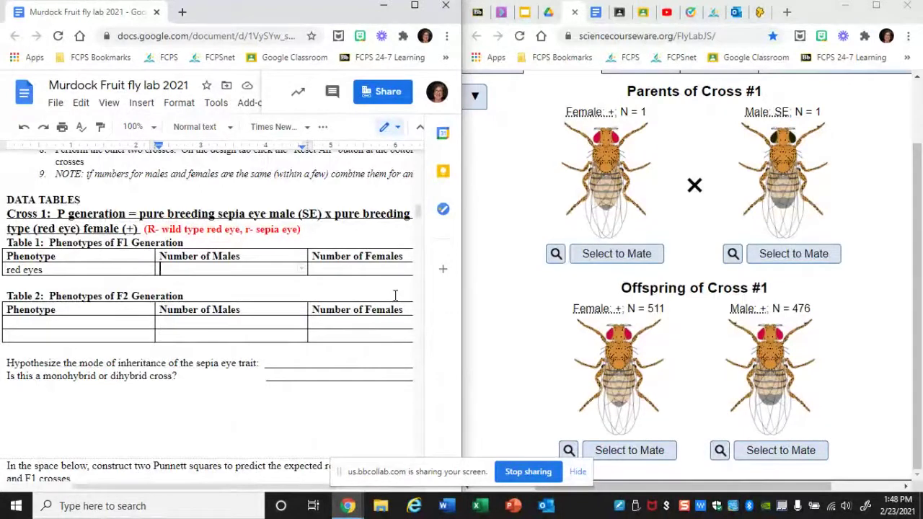
text(476)
key(Tab)
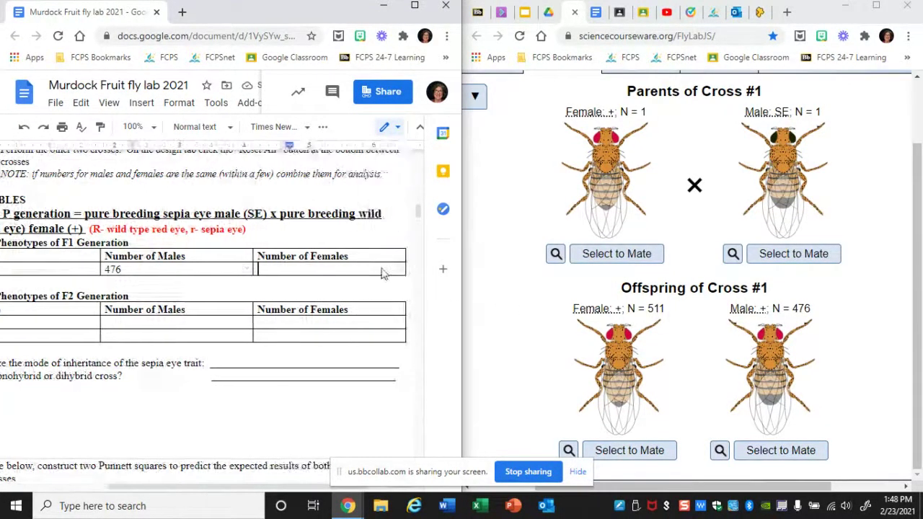
text(511)
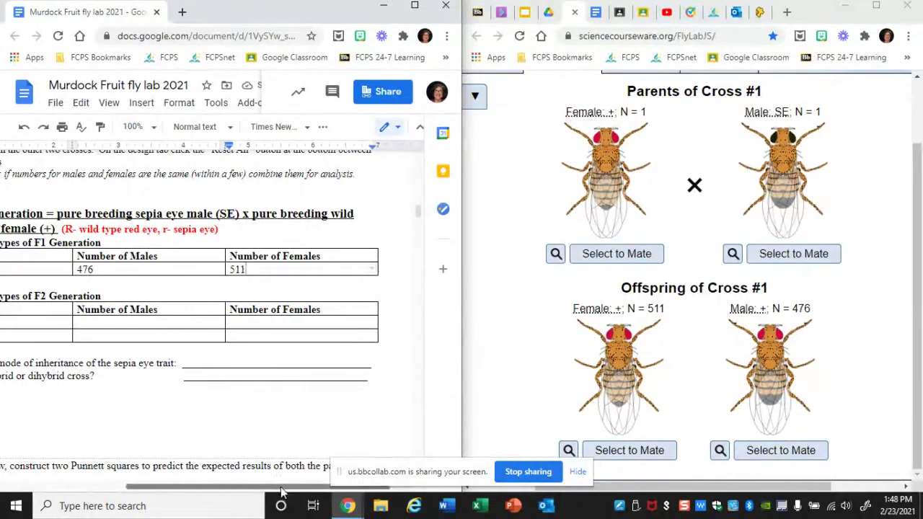
click(540, 352)
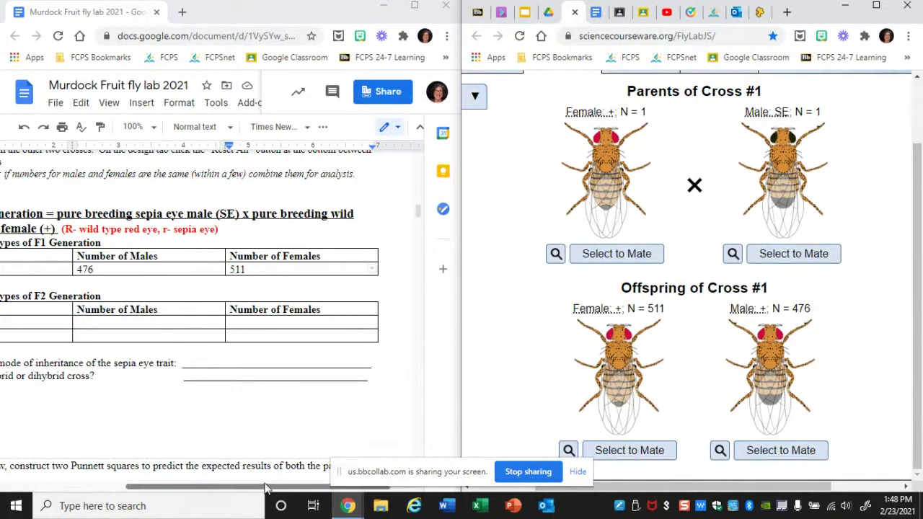
drag(265, 488, 155, 490)
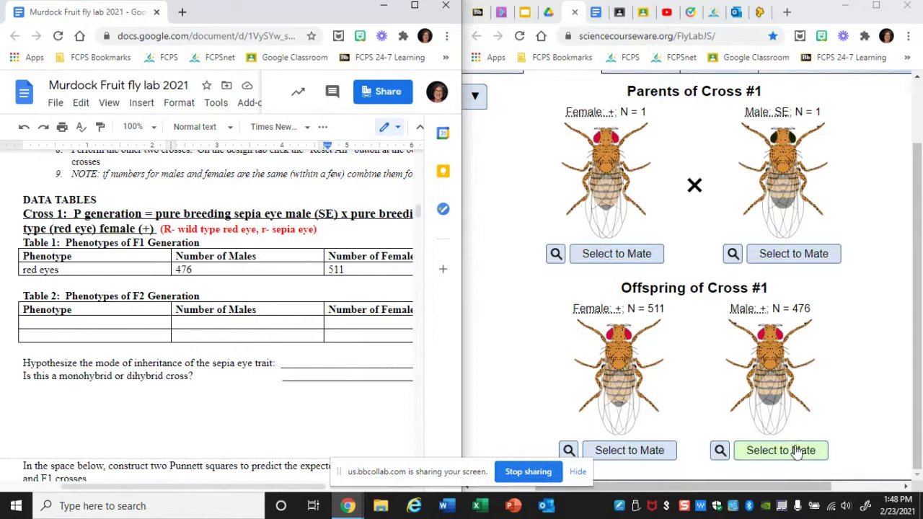
- Mate the F1 female and male offspring of Cross #1 and examine all the F2 offspring groups
click(629, 450)
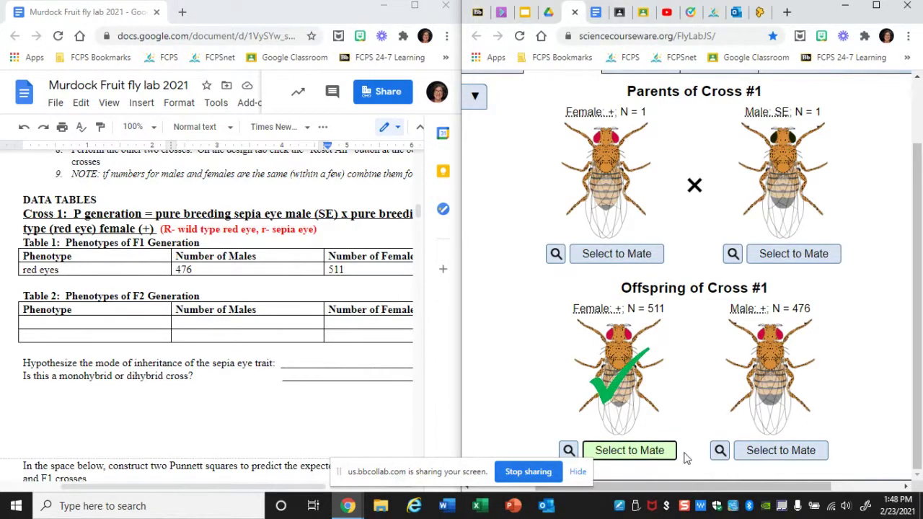
click(786, 450)
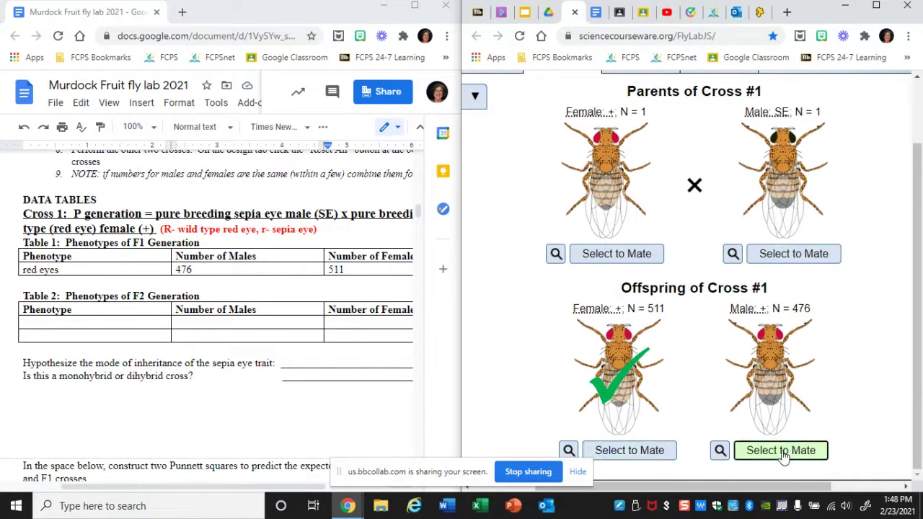
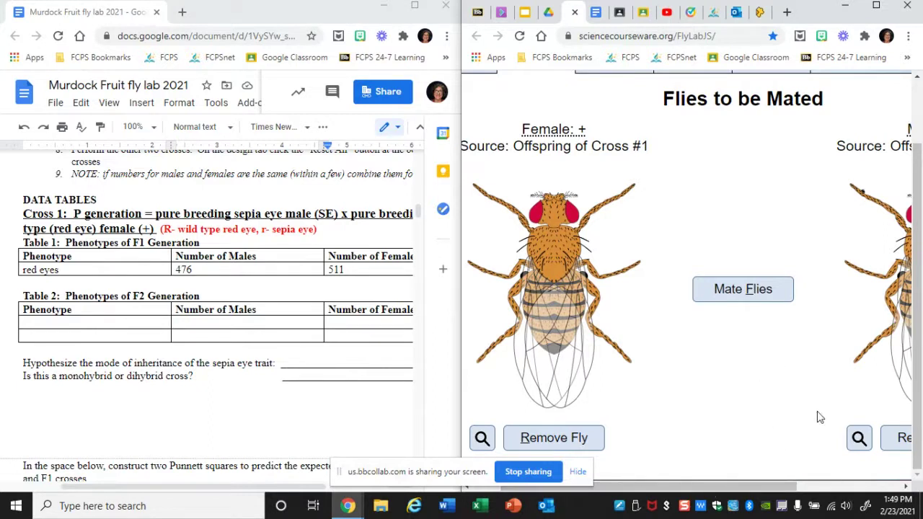
click(749, 290)
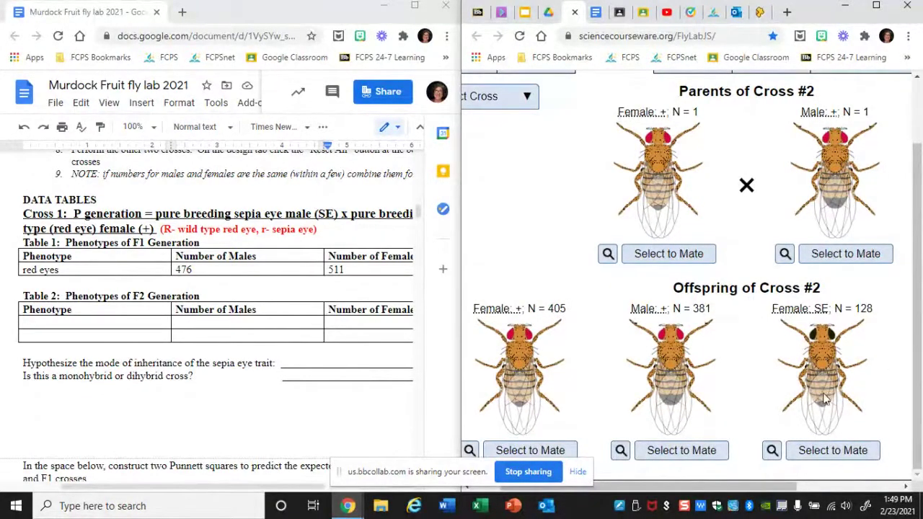
drag(772, 489, 857, 490)
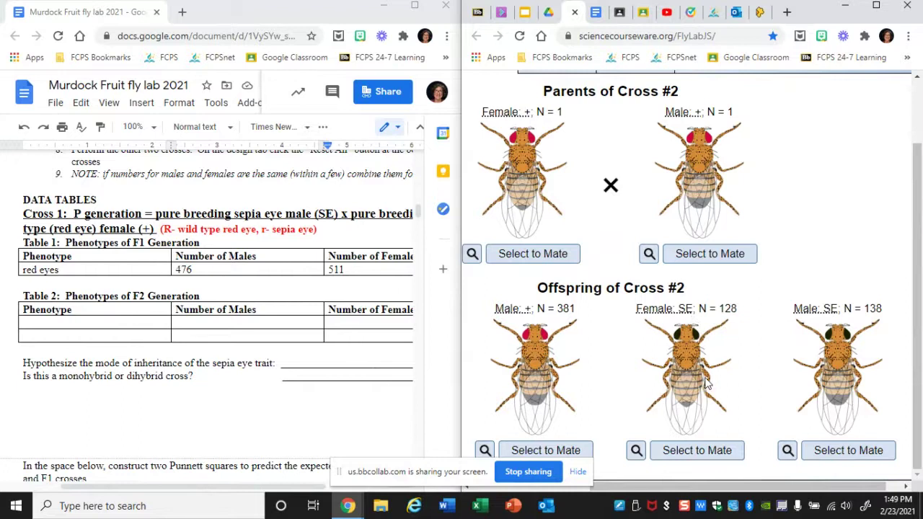
drag(692, 489, 585, 496)
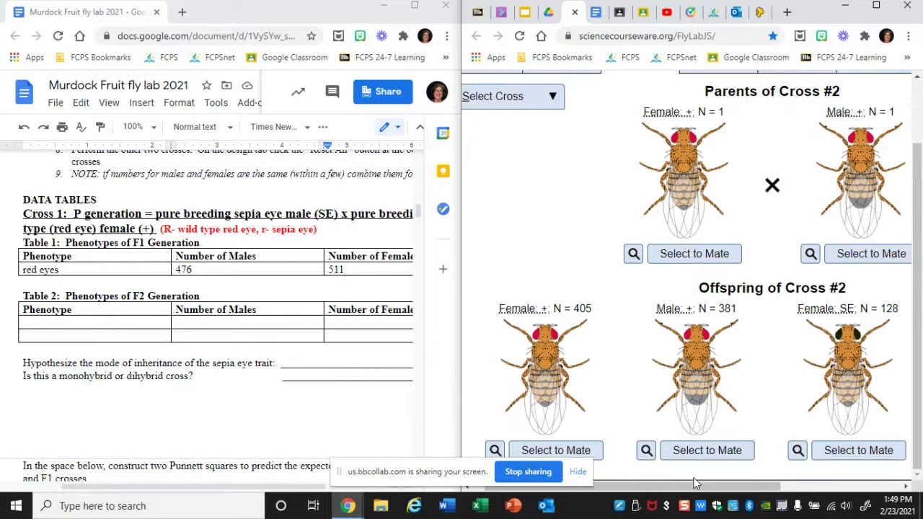
- Enter the F2 phenotypes in the two rows of Table 2 as "red eyes" and "sepia eyes"
drag(691, 487, 840, 490)
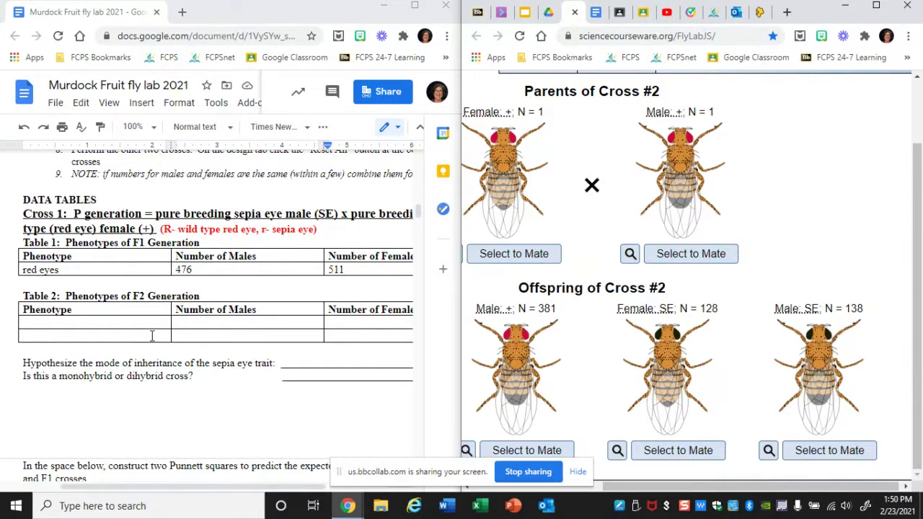
double_click(95, 321)
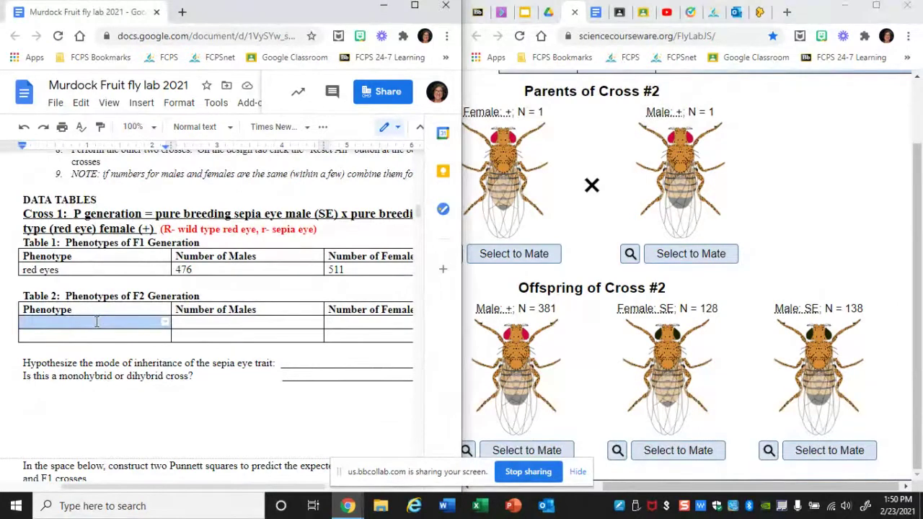
text(red eyes)
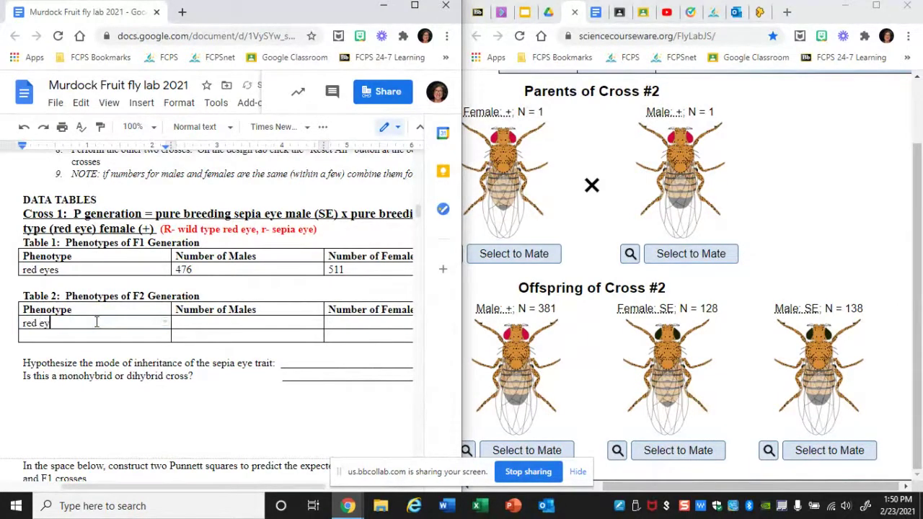
double_click(95, 336)
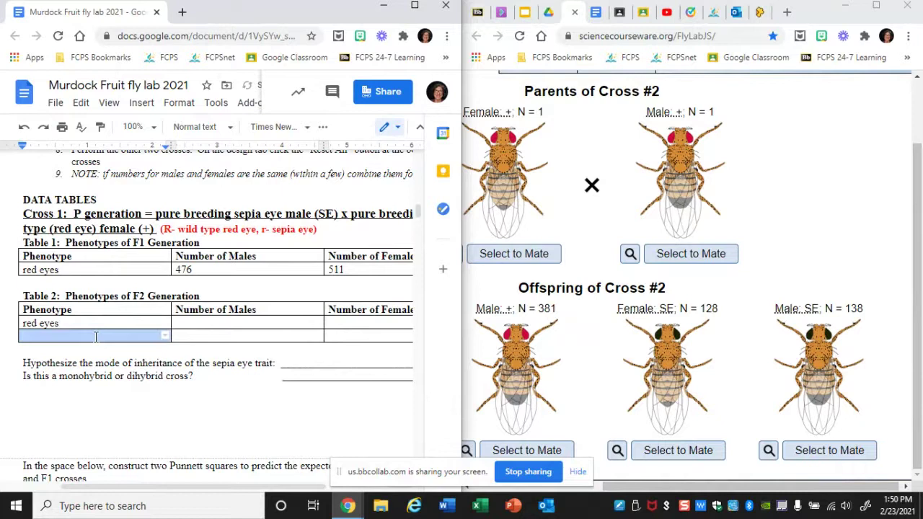
text(sepia e)
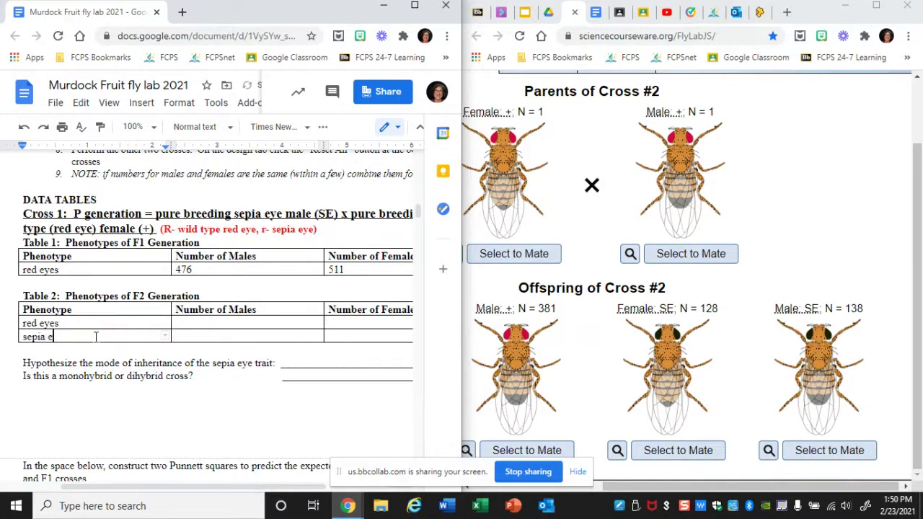
text(yes)
- Fill in the Number of Males column of Table 2 with 381 for red eyes and 138 for sepia eyes
double_click(223, 322)
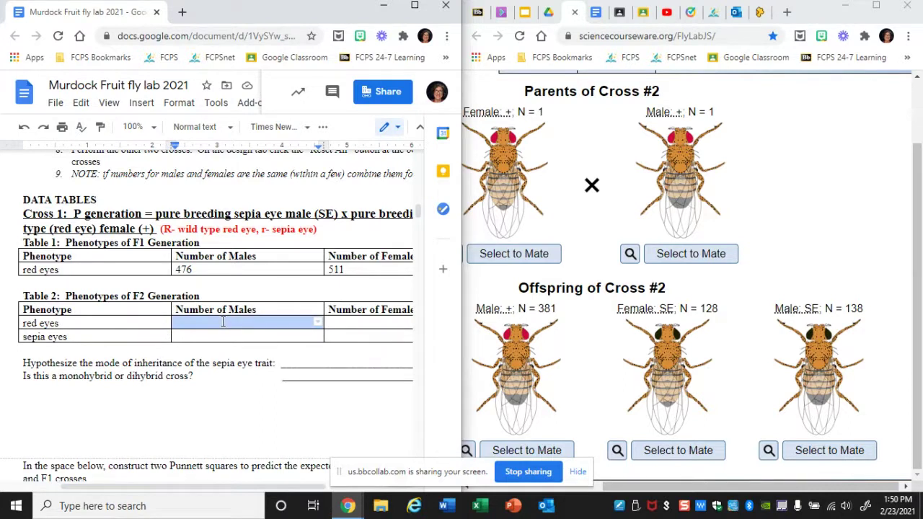
text(381)
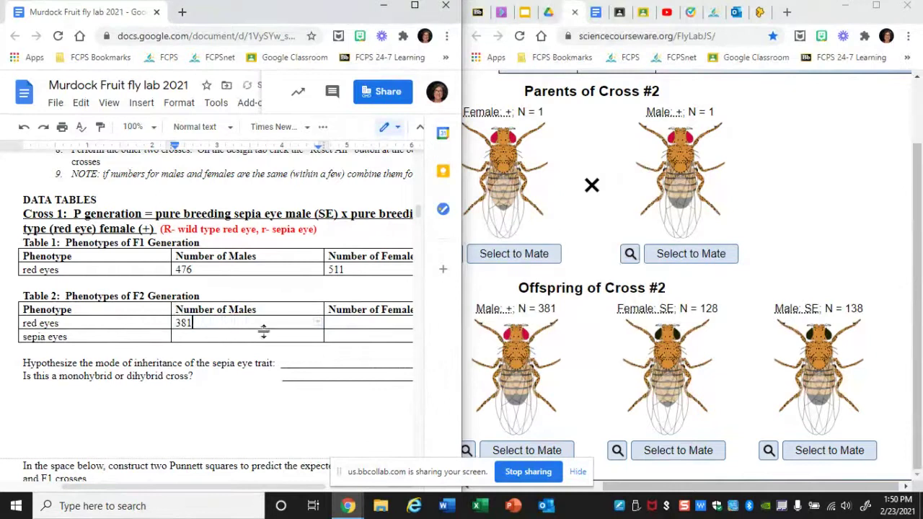
click(245, 334)
text(138)
- Fill in the Number of Females column of Table 2 with 128 for sepia eyes and 405 for red eyes
click(366, 324)
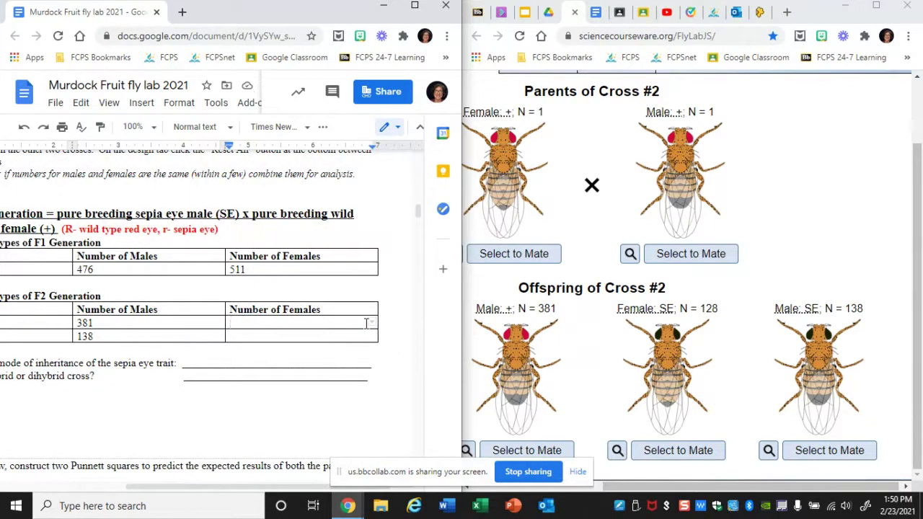
click(346, 336)
text(128)
click(338, 321)
drag(638, 488, 526, 498)
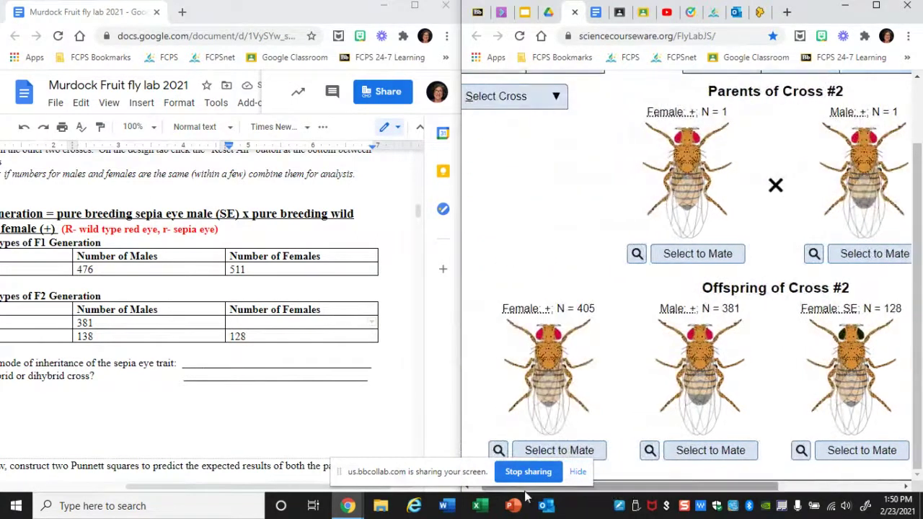
click(314, 322)
text(40)
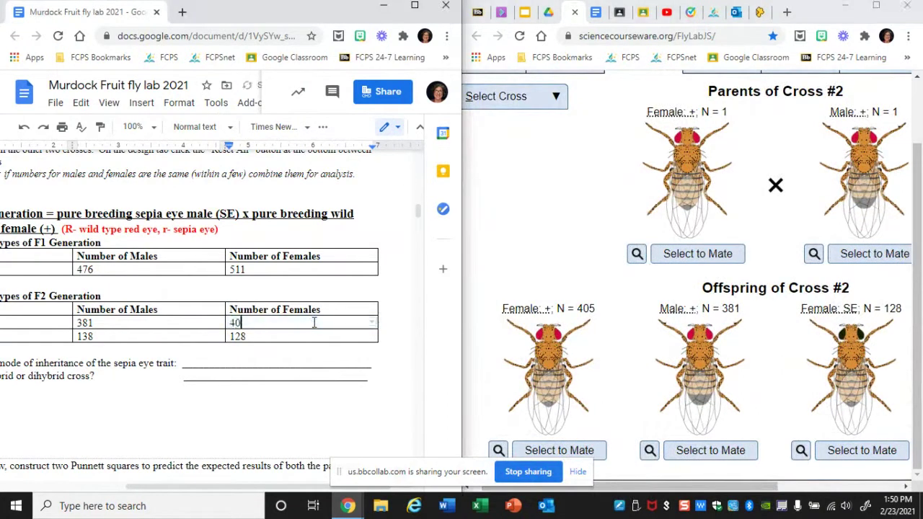